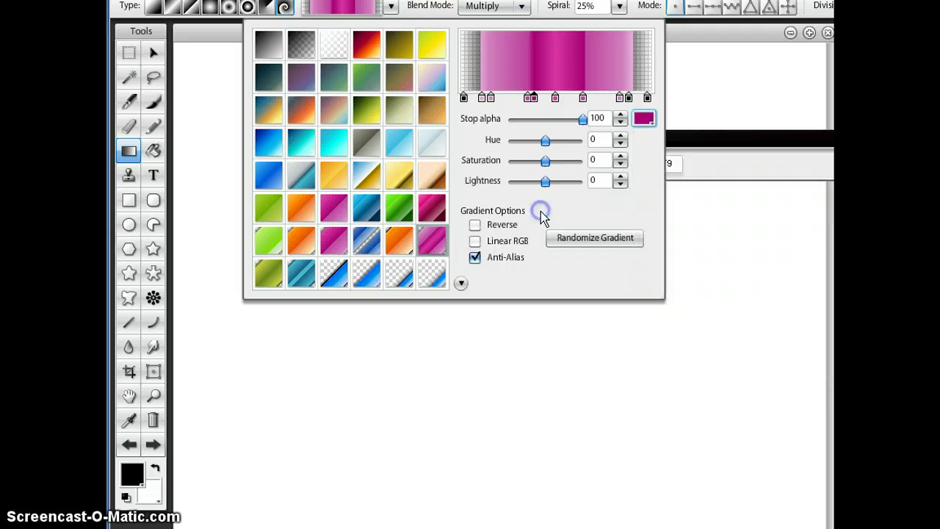
Step: Fill the blank canvas with overlapping magenta spiral gradients in Multiply mode, centred slightly above the middle
click(785, 251)
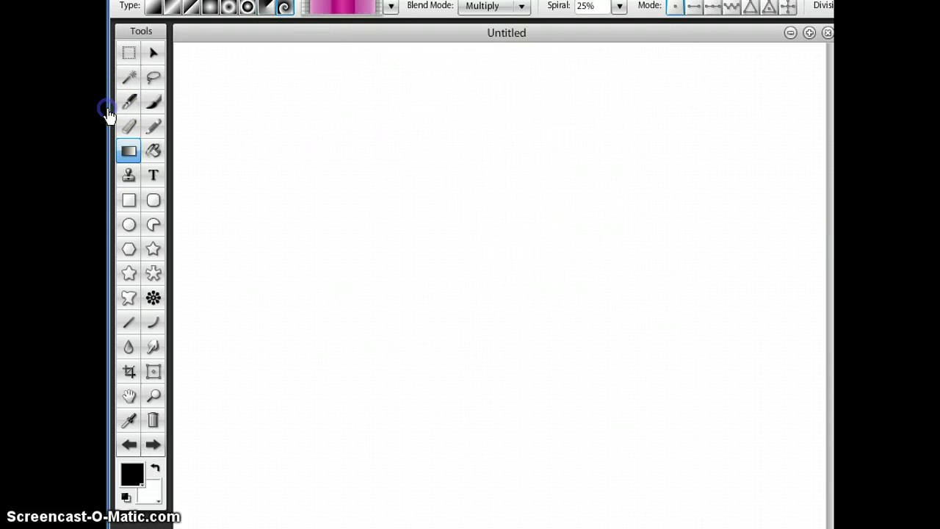
click(474, 255)
drag(475, 253, 503, 256)
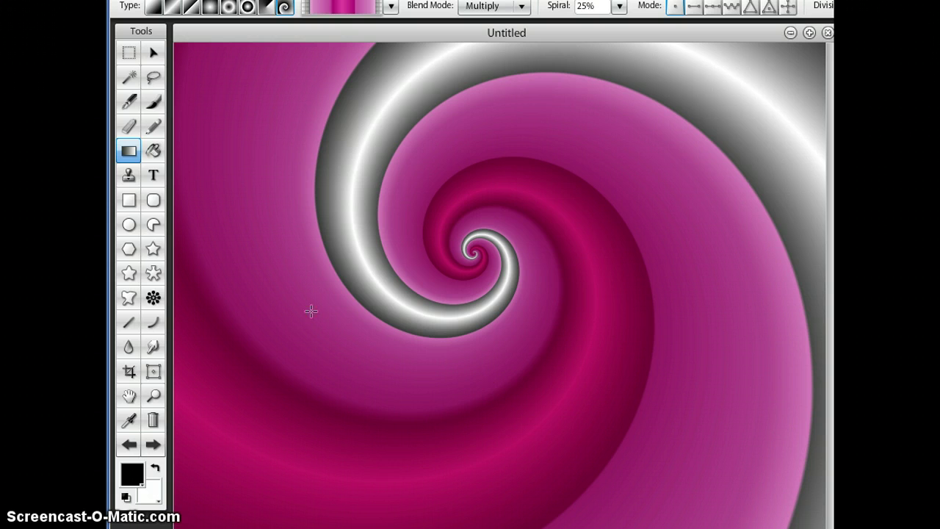
Step: Set the fill of the rounded five-sided star shape to the Black to White gradient
click(110, 199)
click(129, 273)
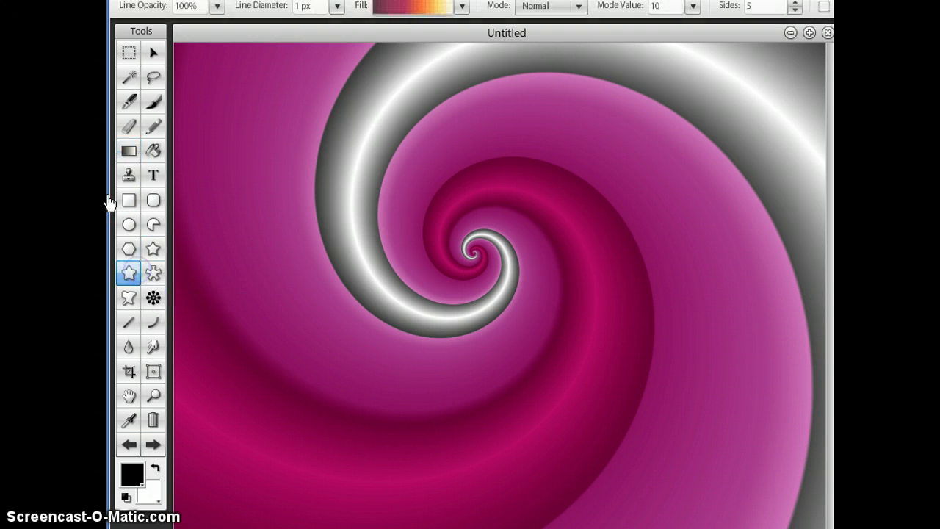
click(434, 10)
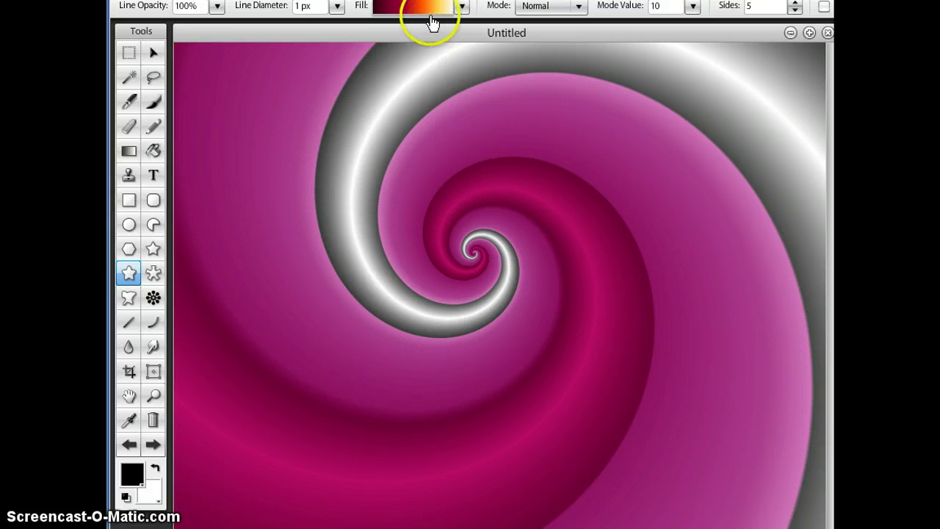
click(432, 10)
click(448, 9)
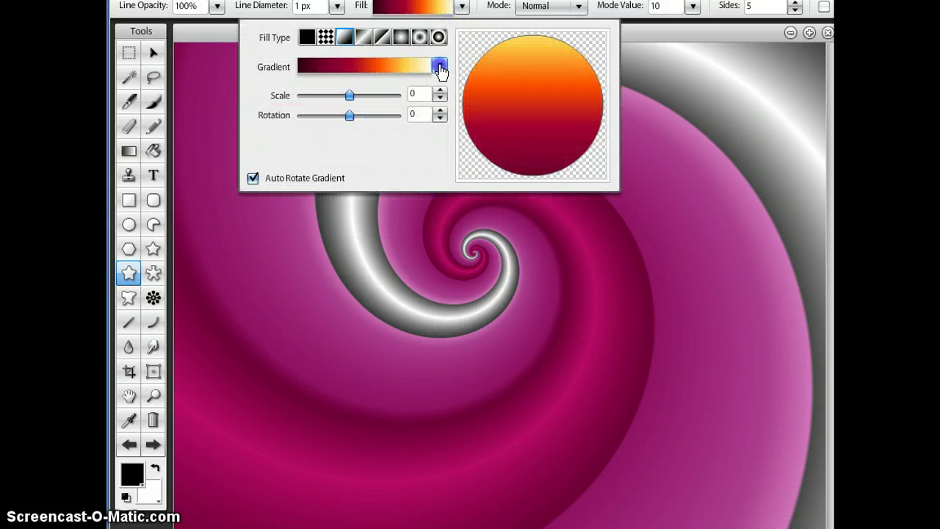
click(439, 65)
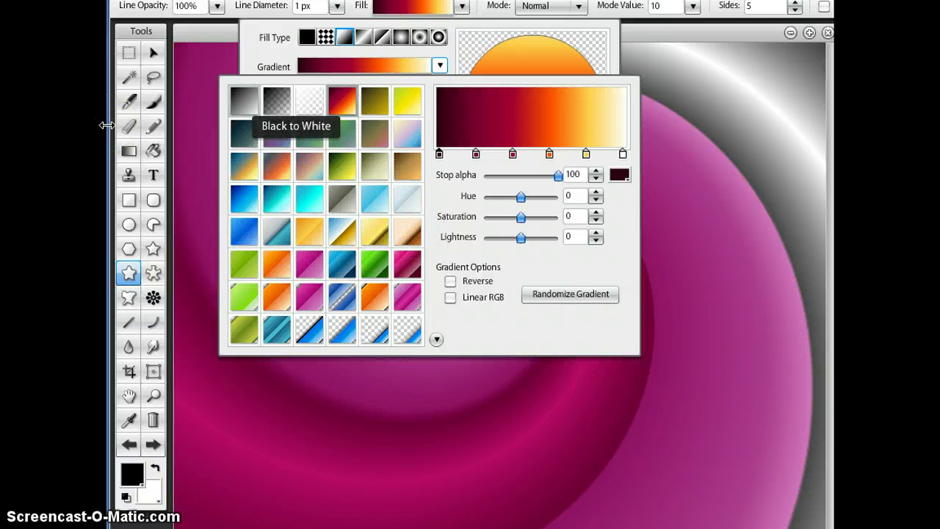
Step: Scatter black-to-white gradient stars of varied sizes across the magenta swirl, finishing with a plain star in the upper middle
click(597, 393)
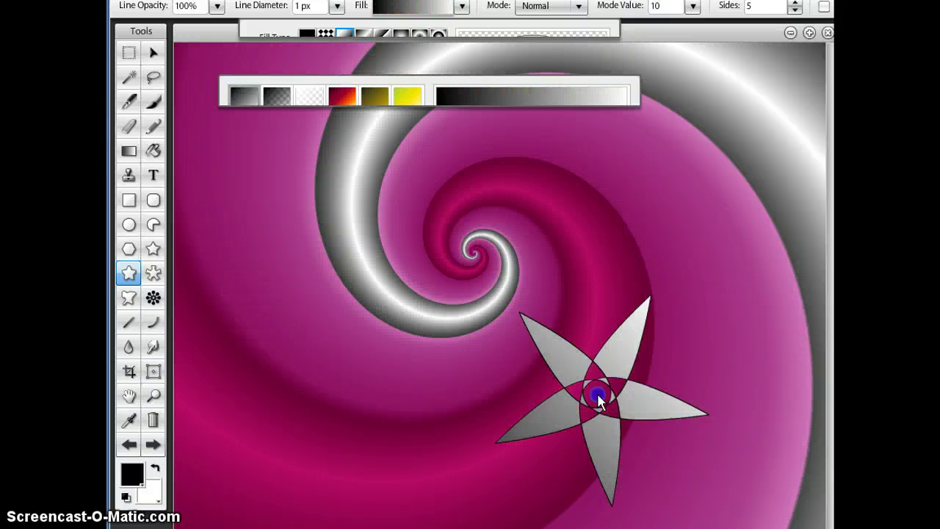
click(534, 231)
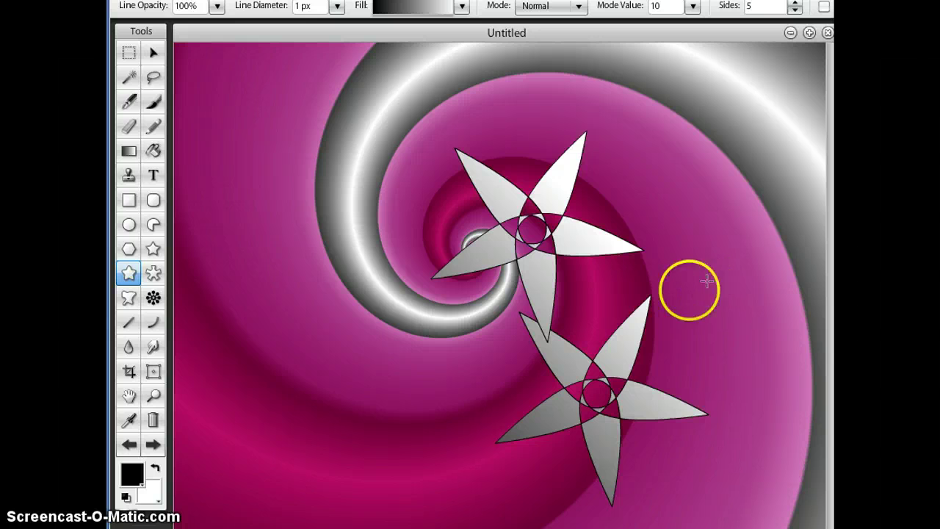
drag(287, 358, 382, 246)
drag(379, 201, 397, 95)
drag(686, 328, 748, 252)
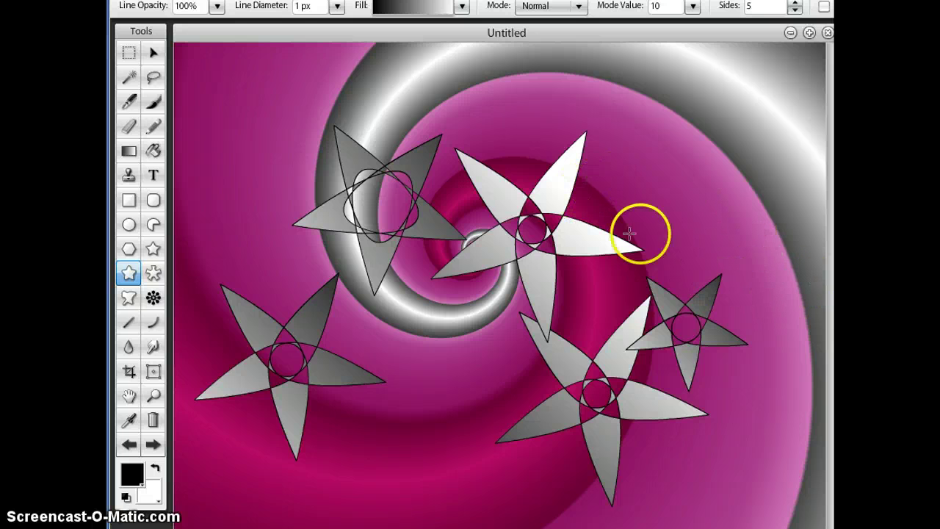
drag(439, 358, 326, 321)
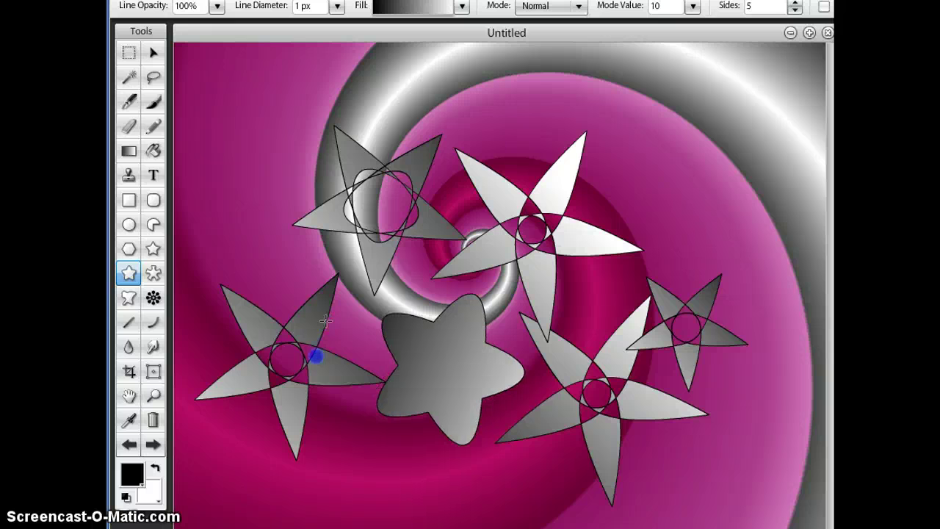
drag(344, 398, 232, 429)
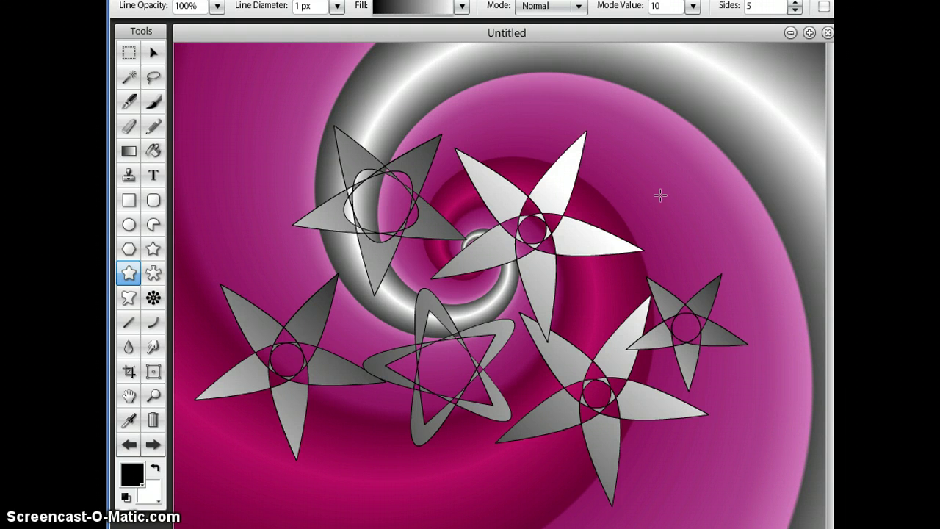
drag(657, 194, 750, 89)
click(625, 202)
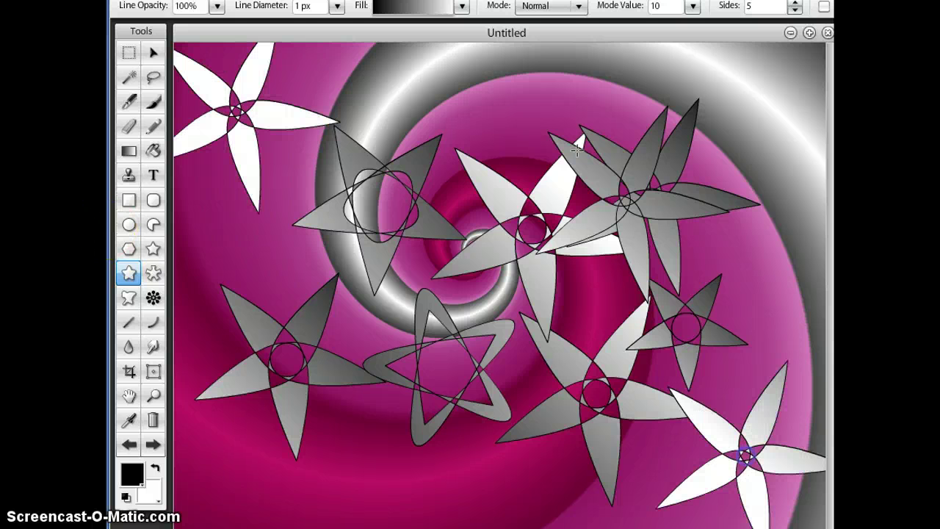
drag(781, 273, 828, 189)
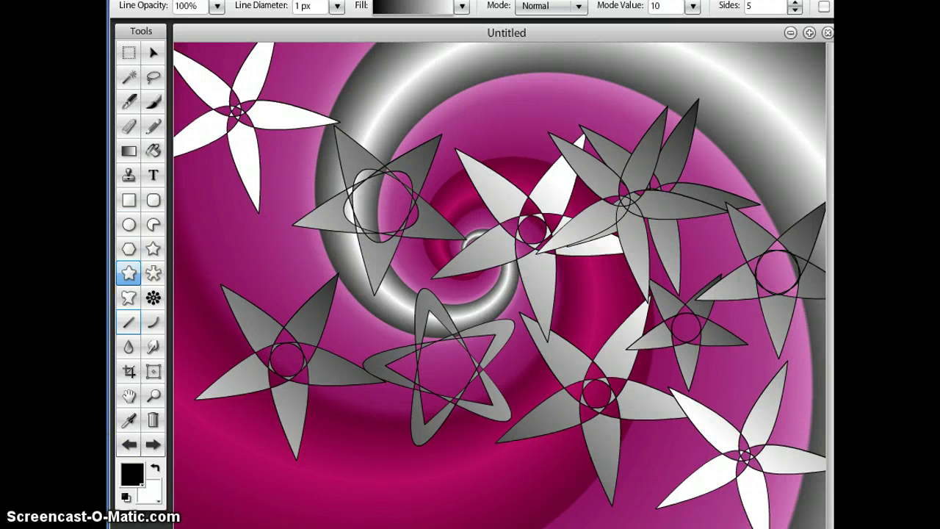
click(153, 248)
drag(457, 143, 476, 279)
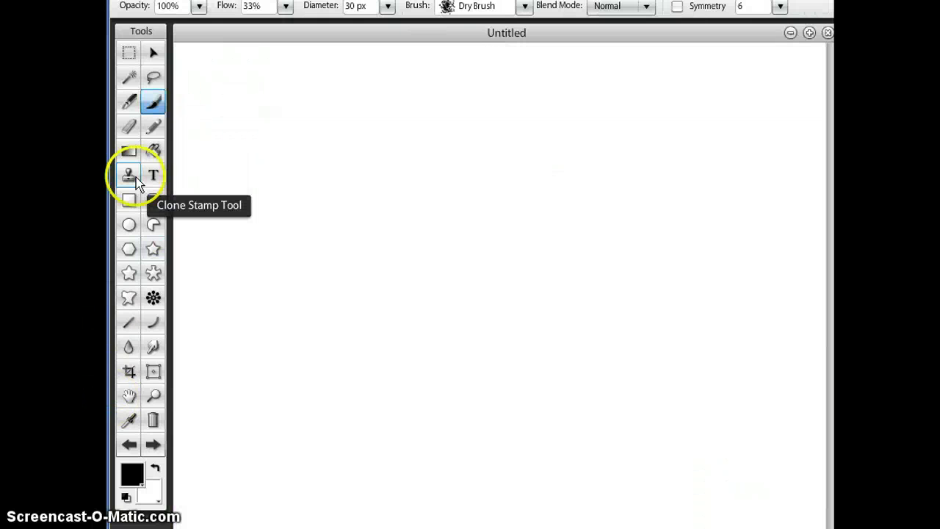
click(130, 151)
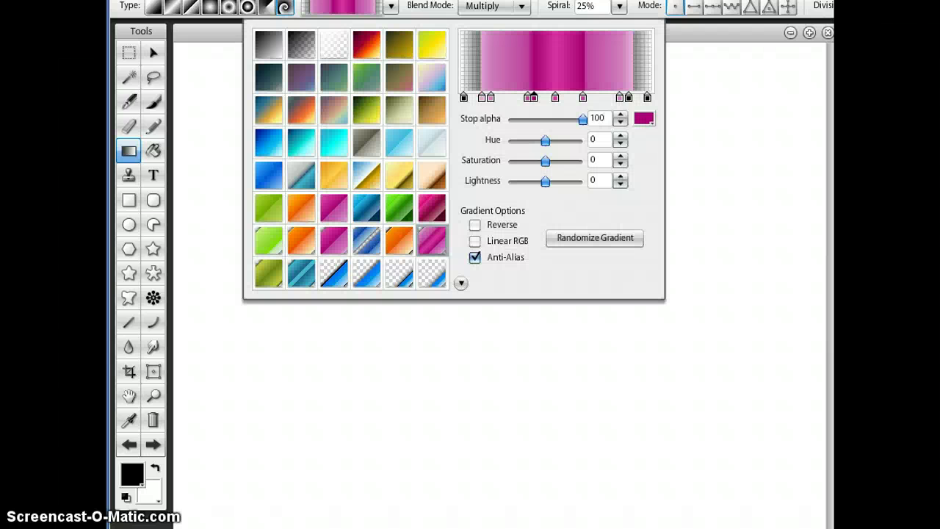
click(816, 127)
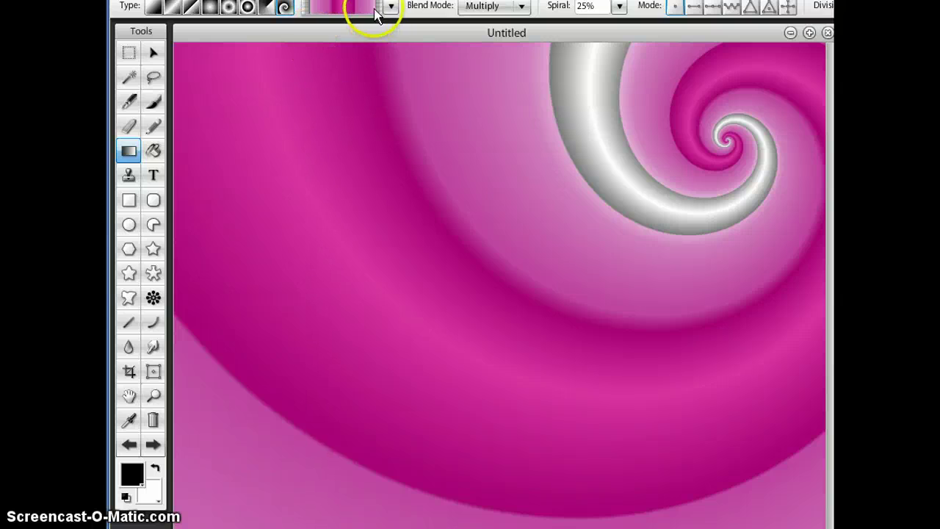
click(391, 6)
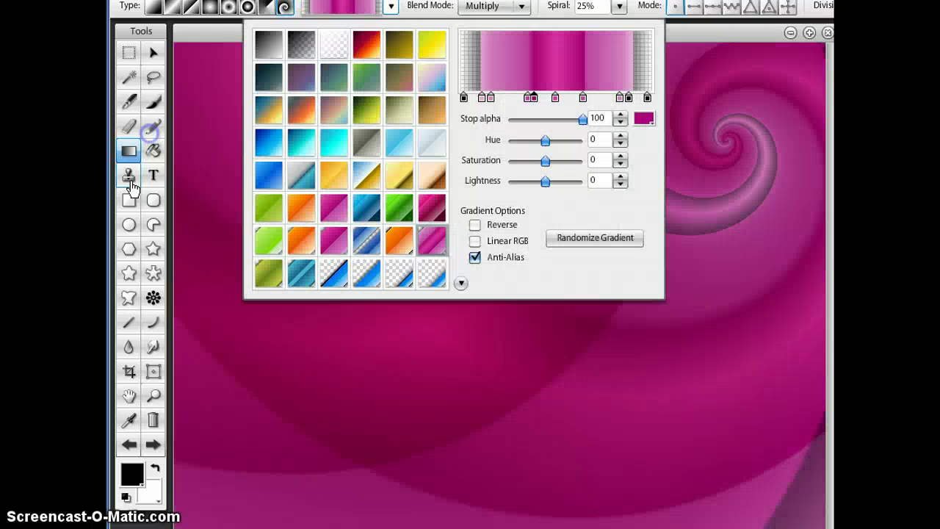
click(107, 277)
click(108, 282)
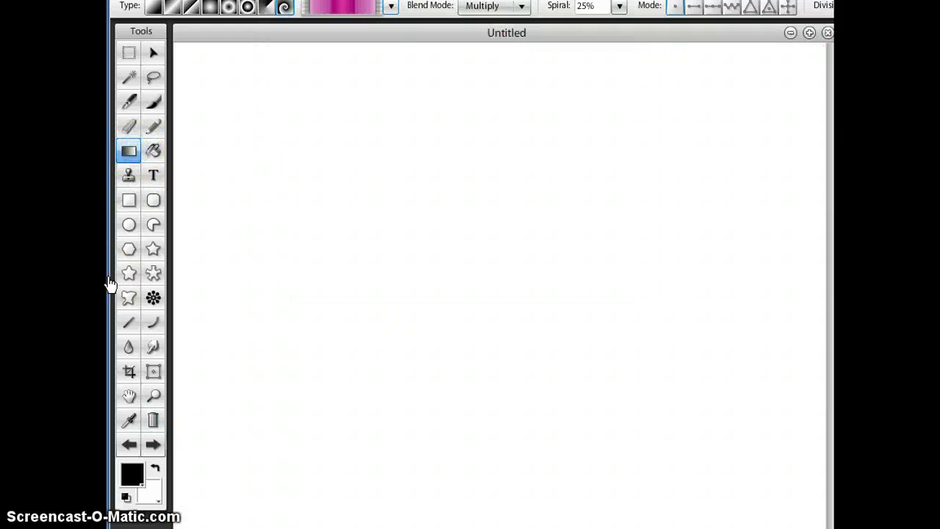
Step: Fill the blank canvas with two overlapping Multiply spiral gradients from the blue preset with a black edge and transparent ends
click(391, 6)
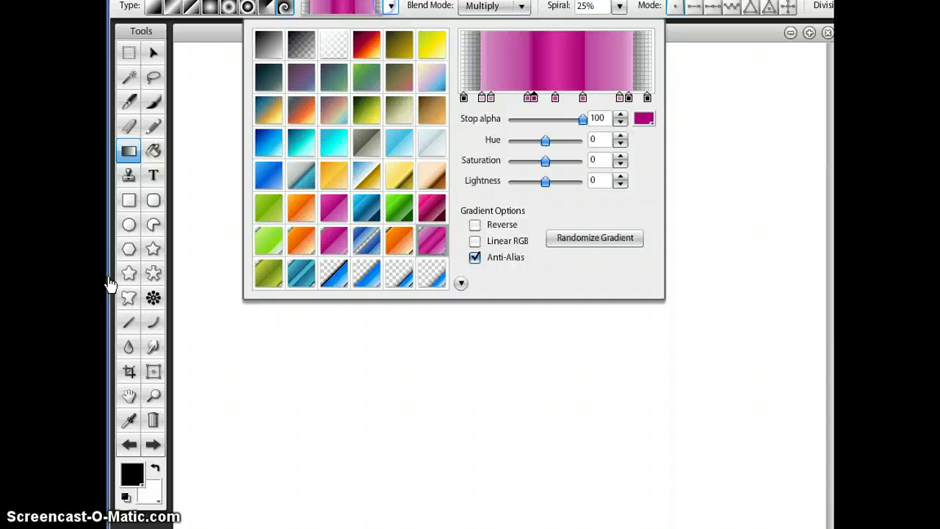
click(332, 275)
click(329, 343)
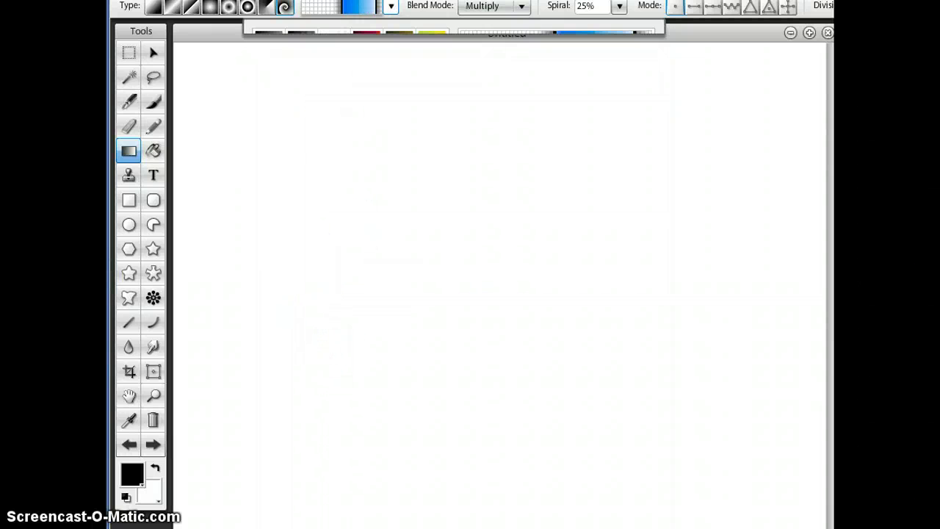
click(353, 224)
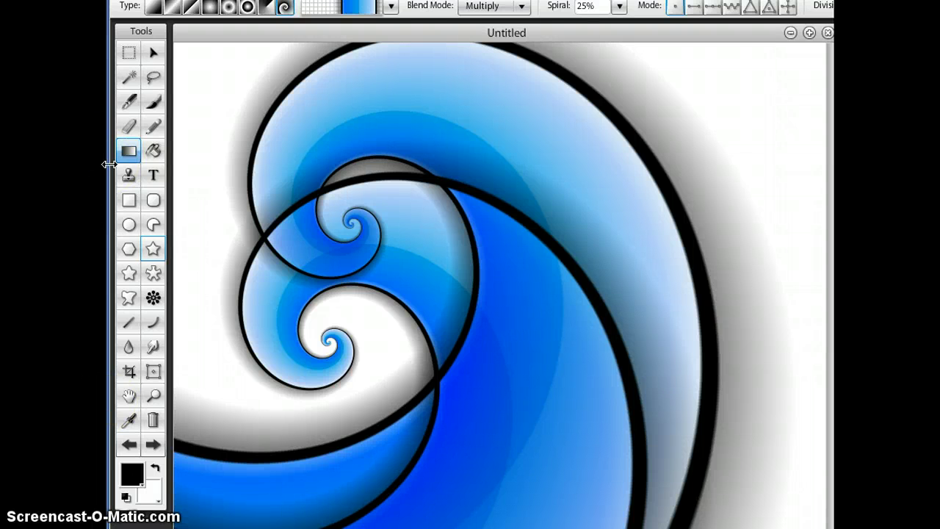
Step: Set the fill of the sharp five-sided star shape to the bright cyan gradient preset
click(153, 272)
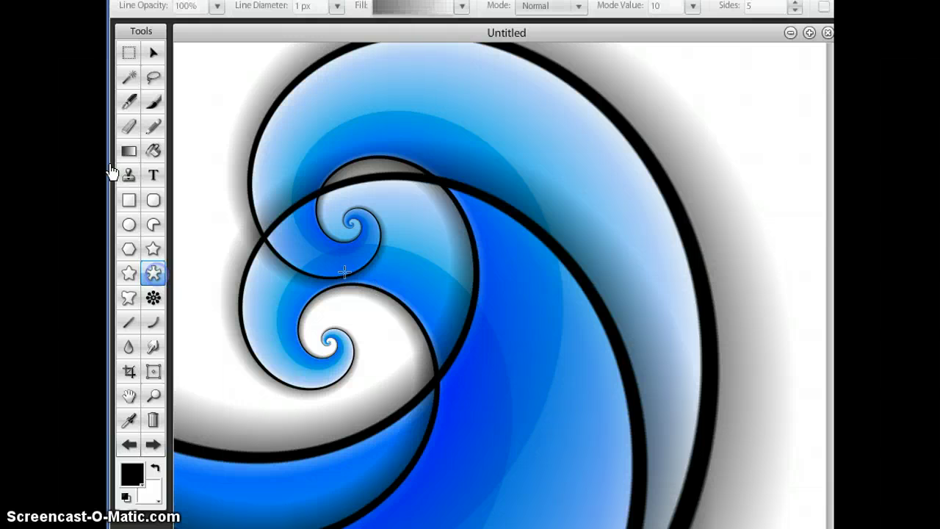
click(462, 6)
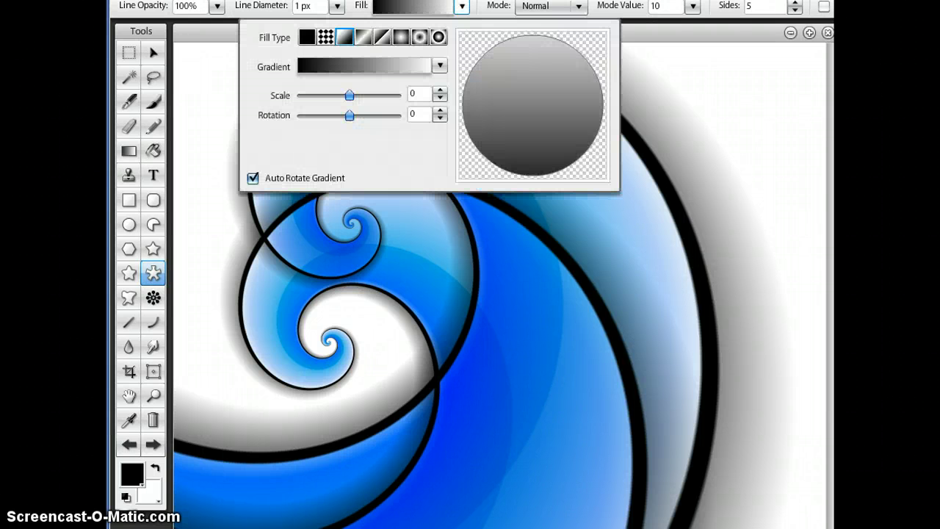
click(440, 65)
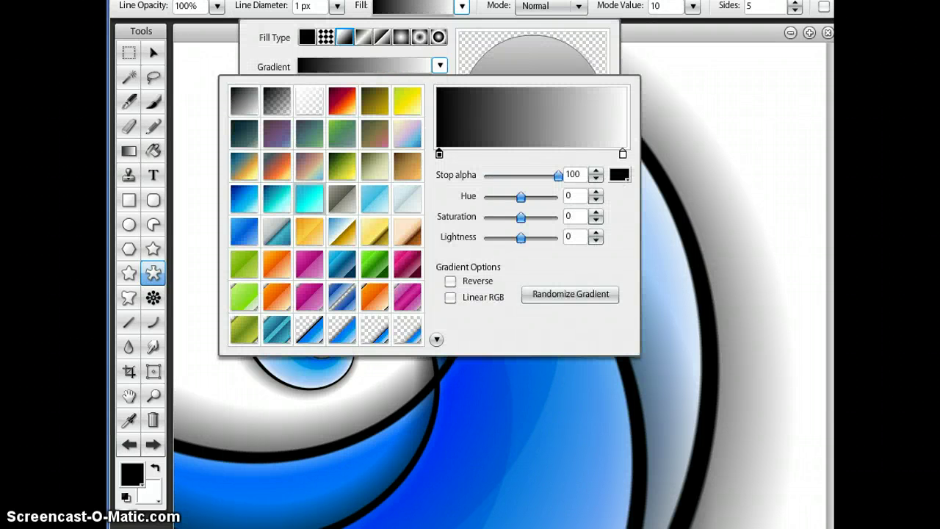
click(309, 198)
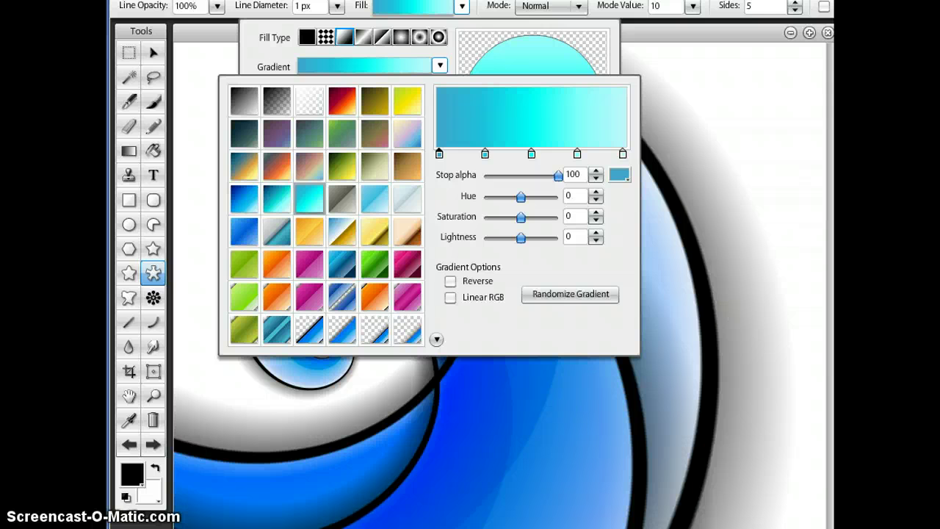
Step: Scatter sharp five-pointed cyan gradient stars of varied sizes across the blue spiral background
drag(356, 231, 450, 113)
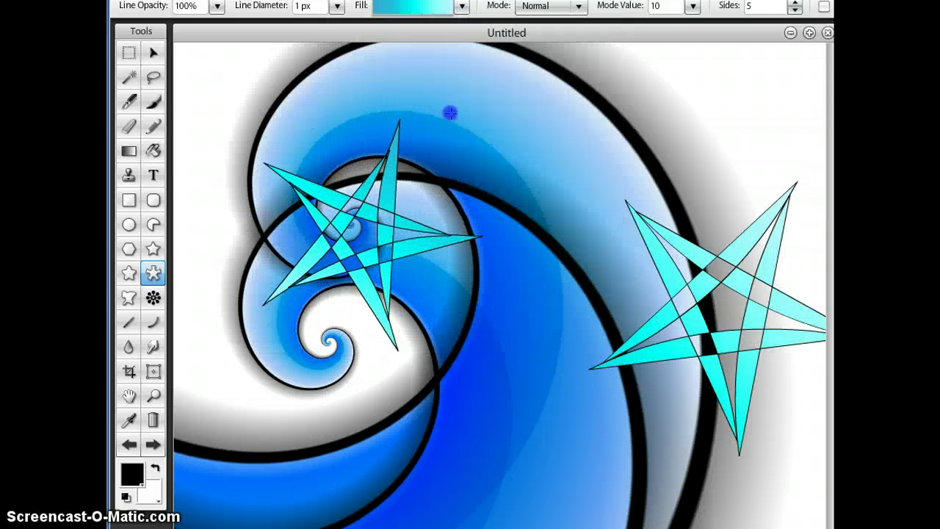
drag(514, 450, 469, 346)
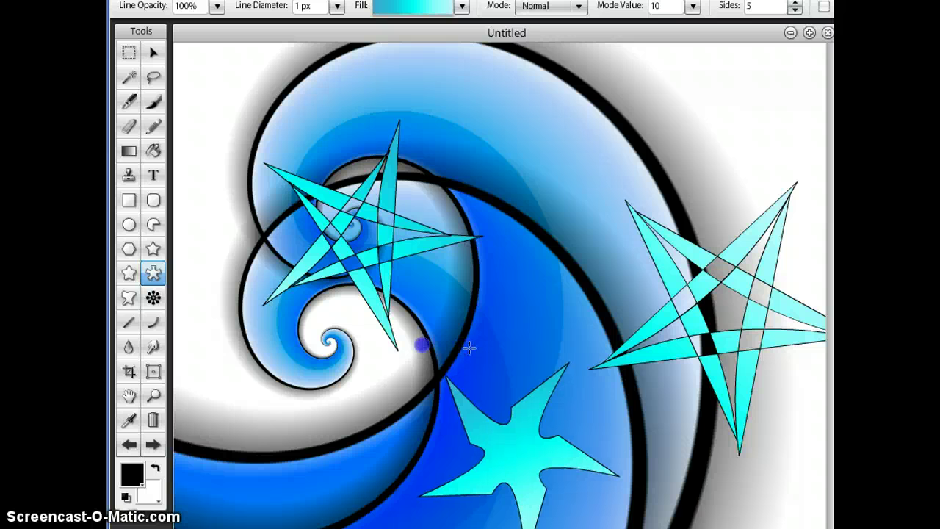
drag(396, 452, 470, 508)
drag(612, 226, 416, 42)
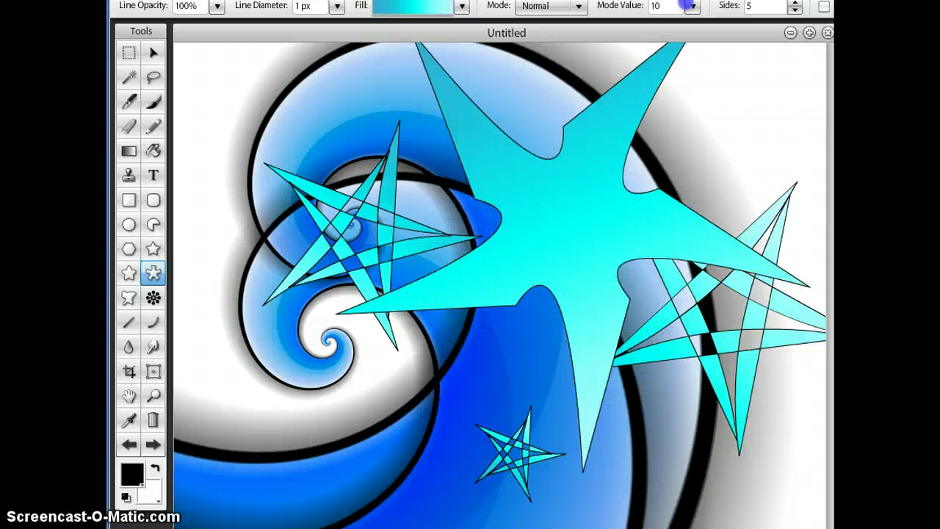
drag(689, 6, 748, 68)
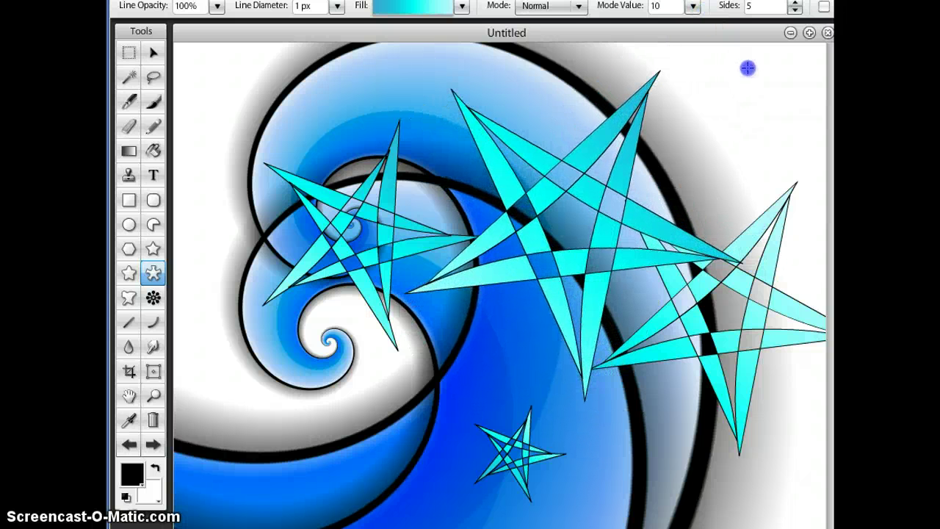
drag(316, 401, 394, 316)
drag(475, 72, 472, 71)
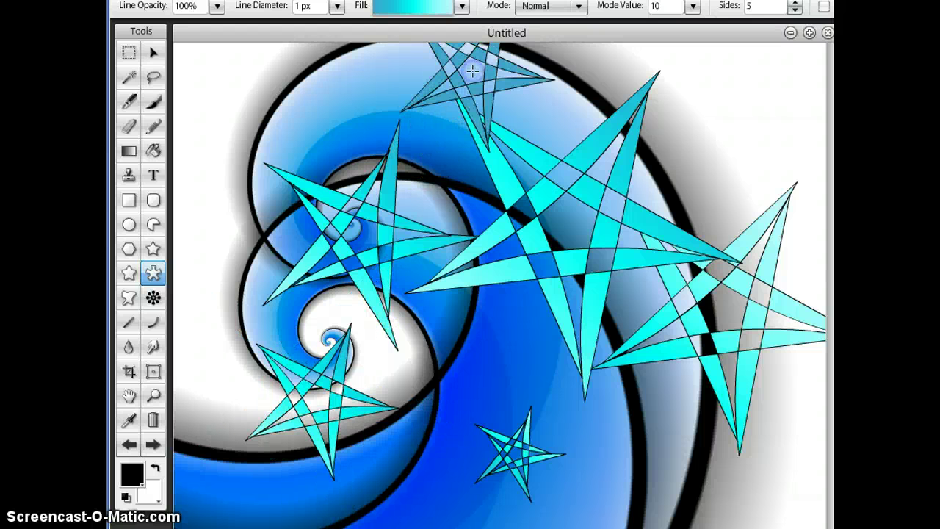
click(724, 116)
click(624, 441)
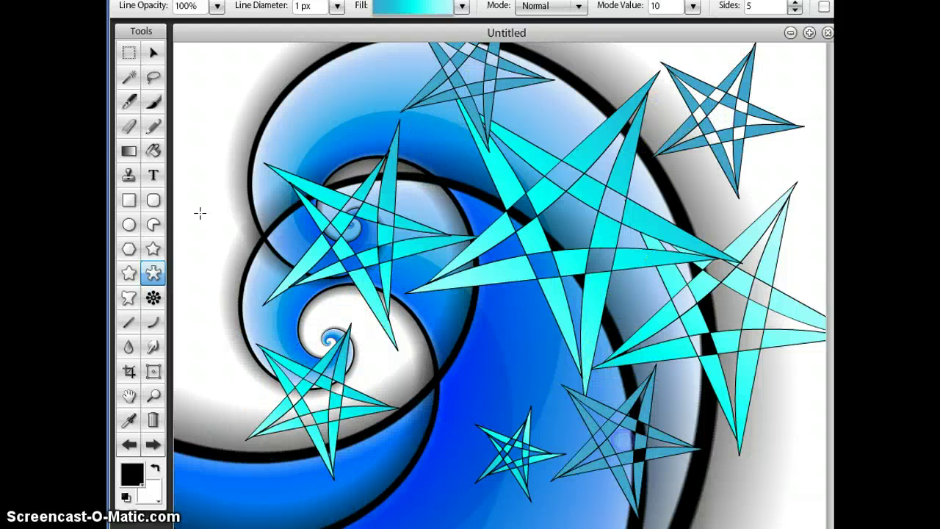
click(457, 361)
drag(421, 224, 568, 216)
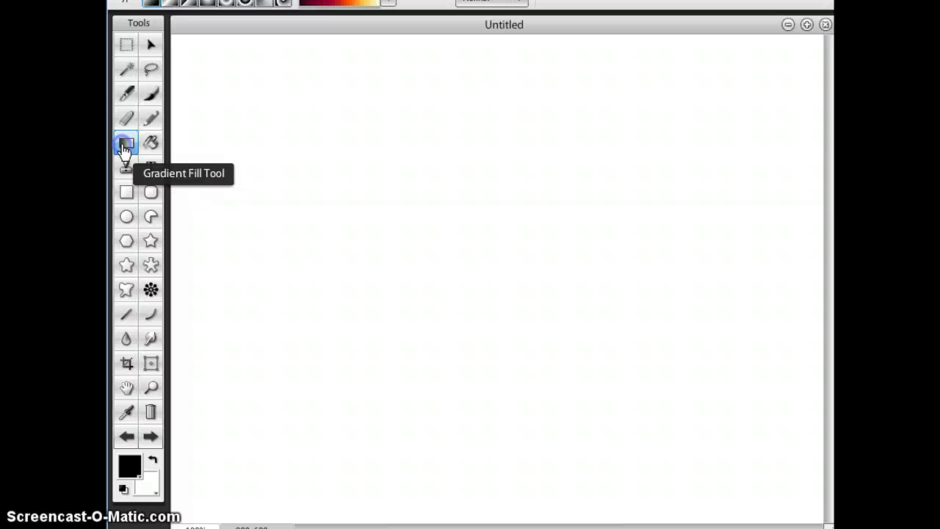
Step: Set the Gradient Fill tool to the bright green glossy preset with transparent dark ends
click(125, 143)
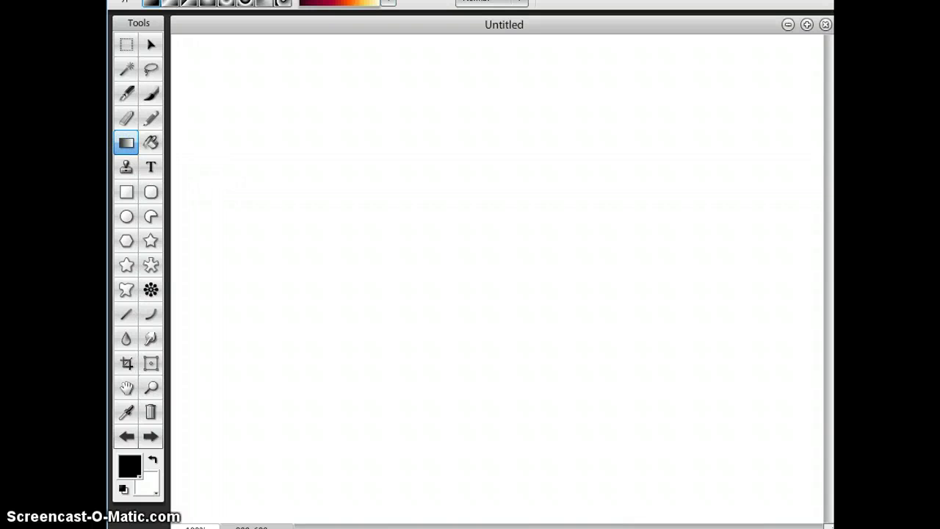
scroll(470, 264, up, 1)
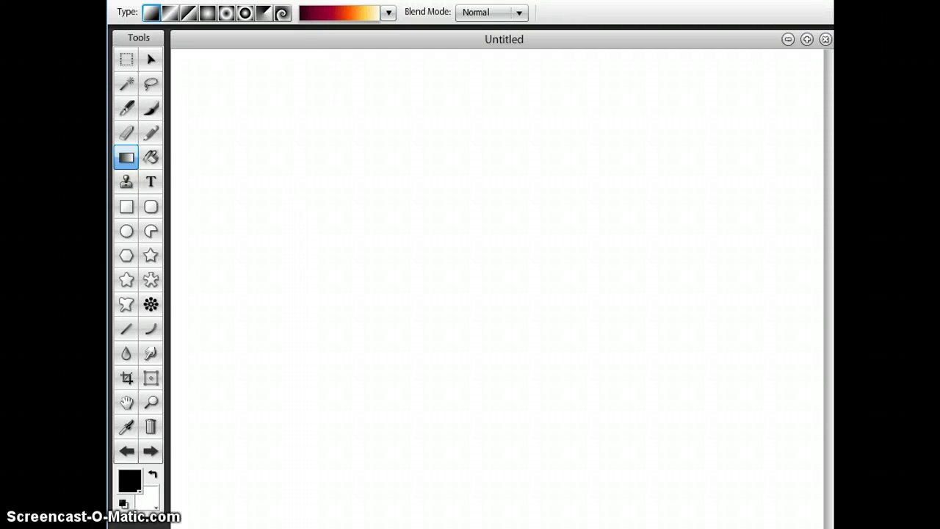
click(387, 13)
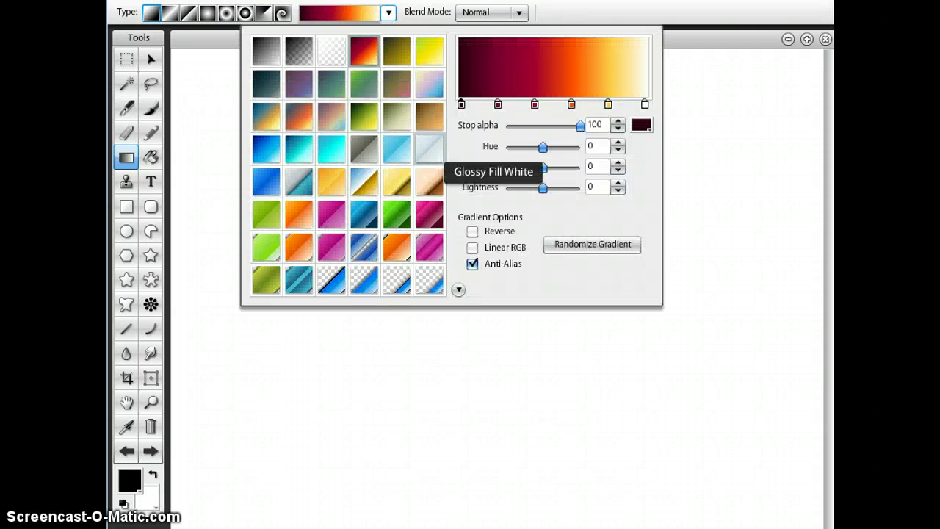
click(265, 254)
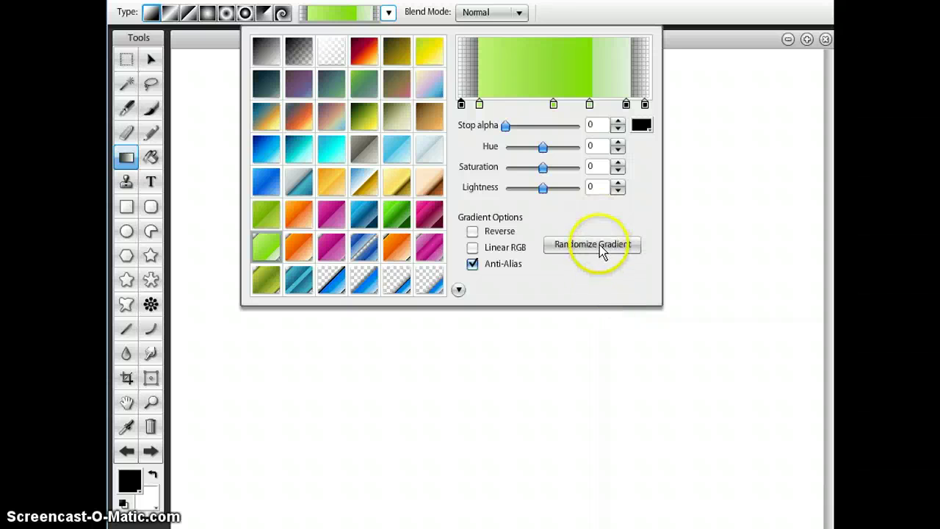
click(478, 352)
Step: Cover the blank canvas with several overlapping linear green gradients at different angles, forming layered diagonal bands
click(404, 277)
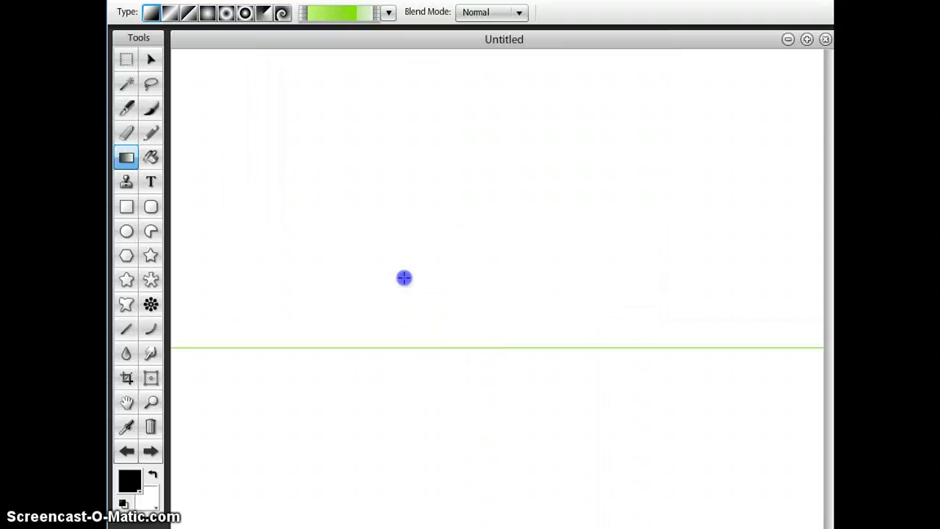
mouse_move(371, 256)
mouse_down()
mouse_move(398, 221)
mouse_move(741, 155)
mouse_move(176, 424)
mouse_move(176, 487)
mouse_up()
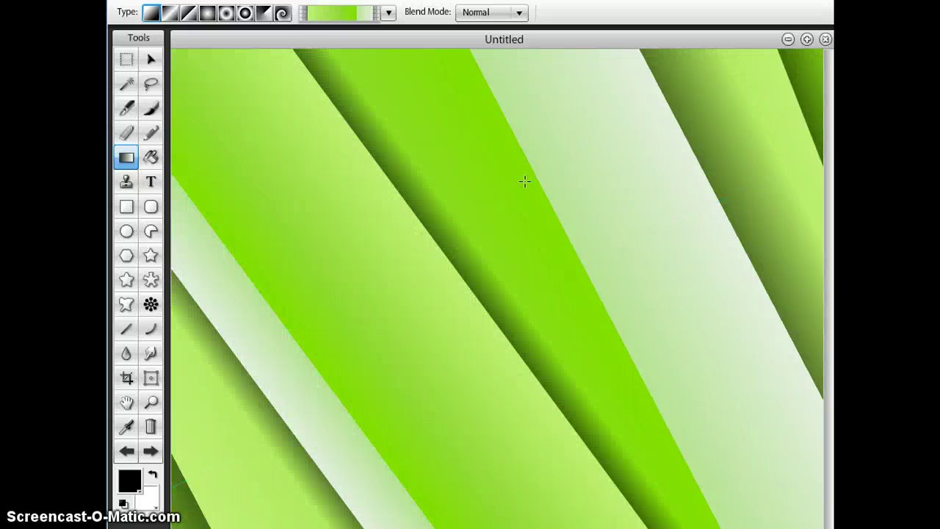
drag(564, 104, 424, 141)
drag(158, 154, 158, 213)
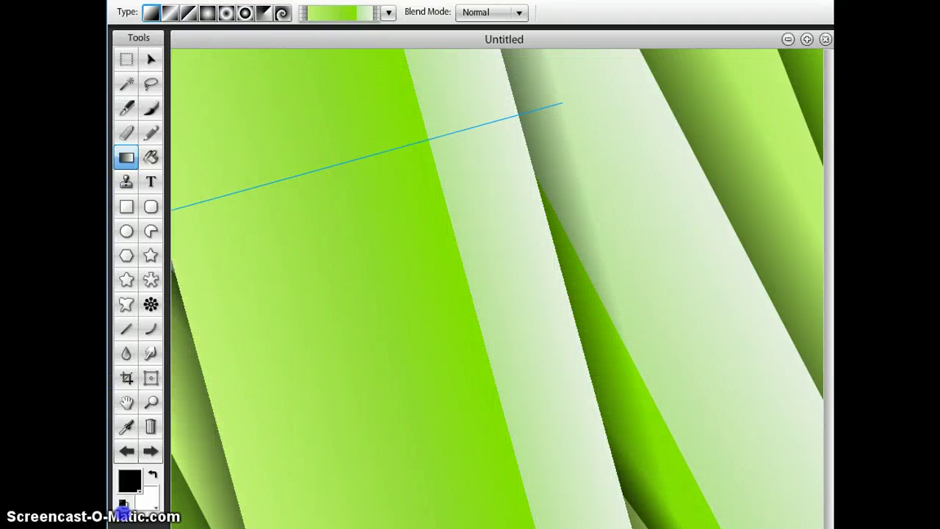
drag(124, 513, 172, 266)
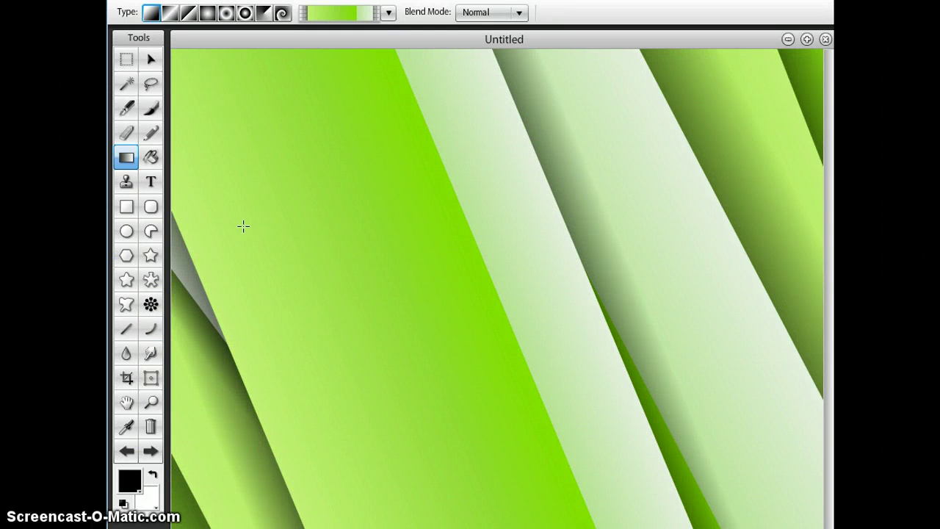
drag(243, 226, 823, 160)
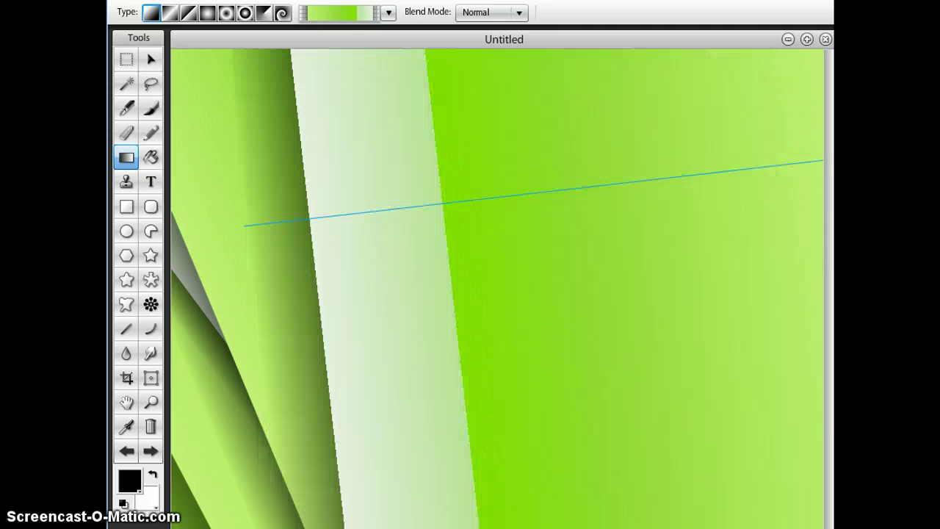
Step: Draw a black pattern of large and small stars joined to the canvas centre, using a 10 px round brush with 6 symmetry points
click(150, 304)
mouse_move(355, 239)
mouse_down()
mouse_move(391, 114)
mouse_move(418, 71)
mouse_move(422, 175)
mouse_move(335, 148)
mouse_up()
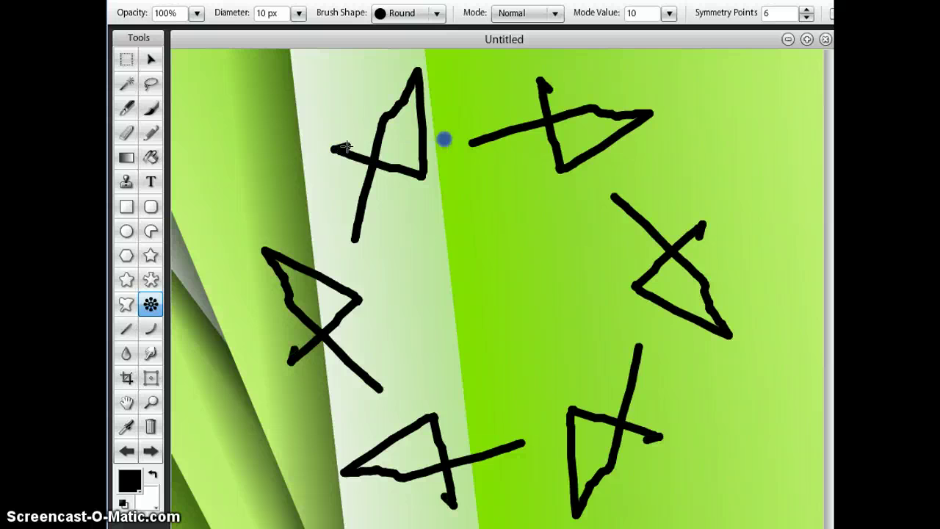
mouse_move(443, 139)
mouse_down()
mouse_move(388, 185)
mouse_move(357, 229)
mouse_move(363, 241)
mouse_move(522, 306)
mouse_move(562, 331)
mouse_move(586, 377)
mouse_move(551, 359)
mouse_move(581, 336)
mouse_move(556, 377)
mouse_move(560, 331)
mouse_move(570, 334)
mouse_up()
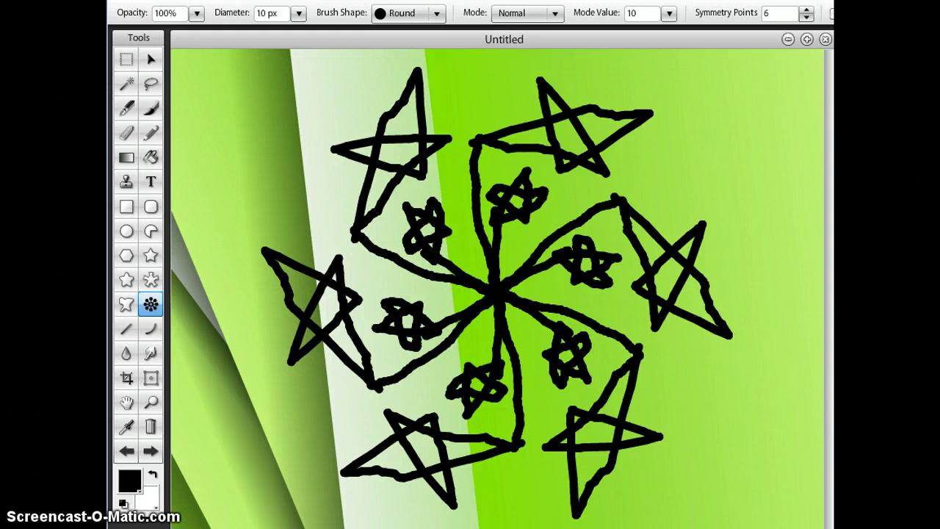
Step: Set the fill of the freehand shape to the olive green gradient preset
click(105, 203)
click(126, 304)
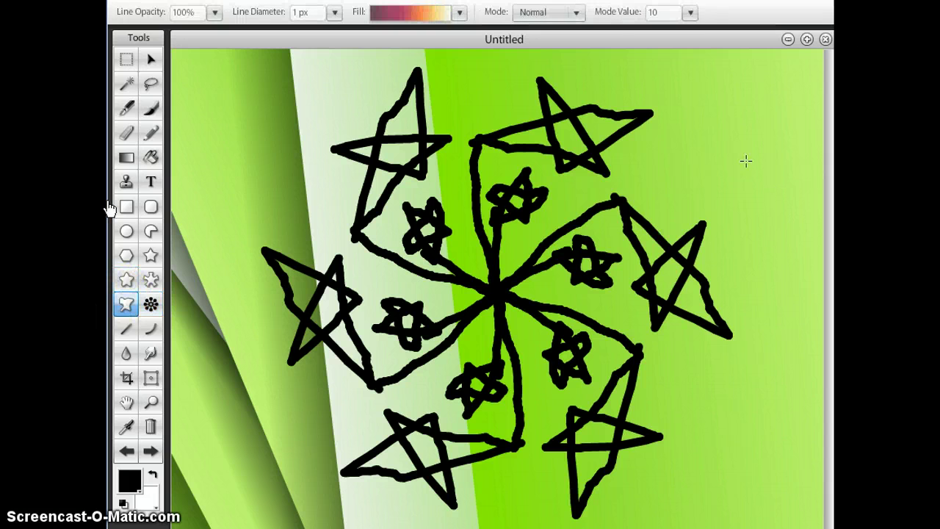
click(460, 13)
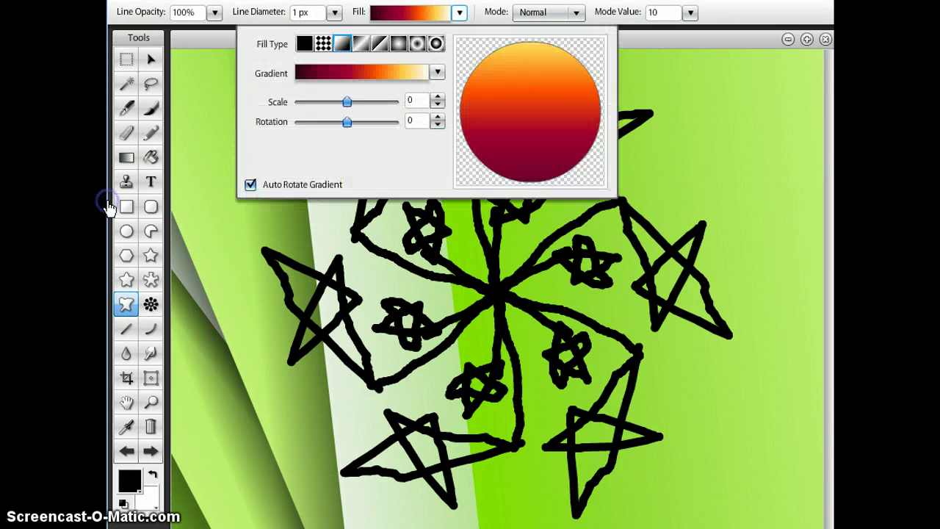
click(437, 71)
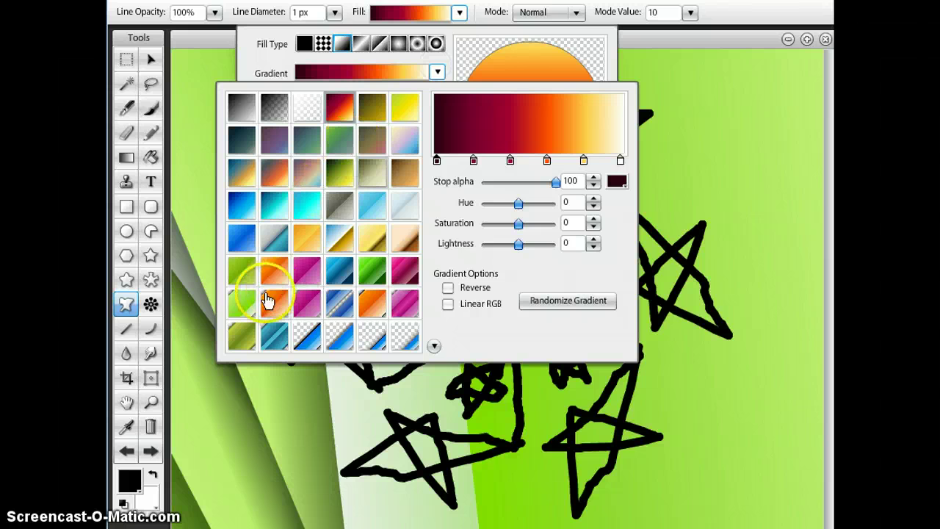
click(239, 270)
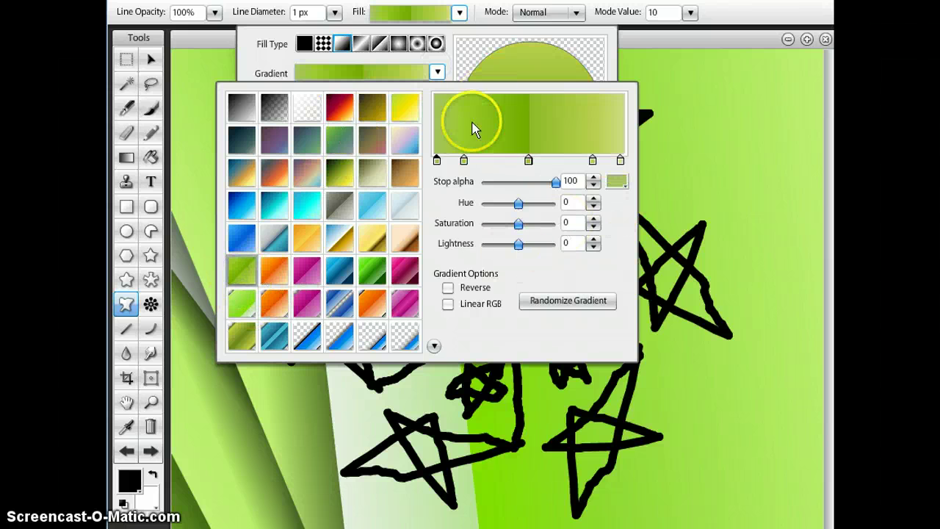
click(733, 205)
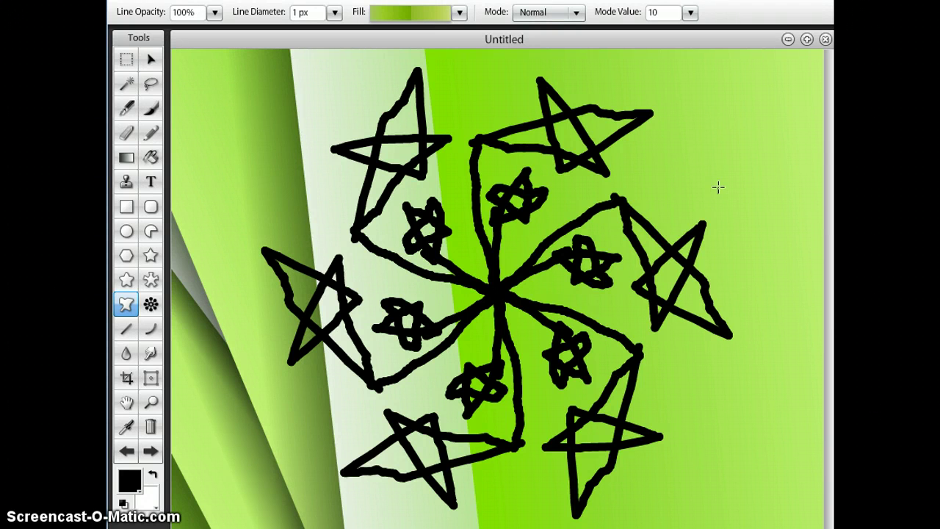
drag(718, 187, 748, 104)
click(151, 303)
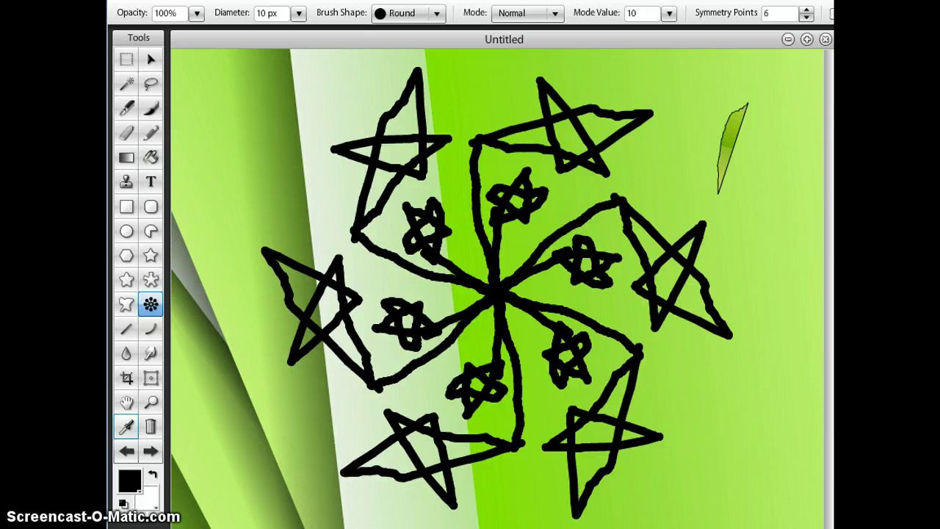
click(125, 404)
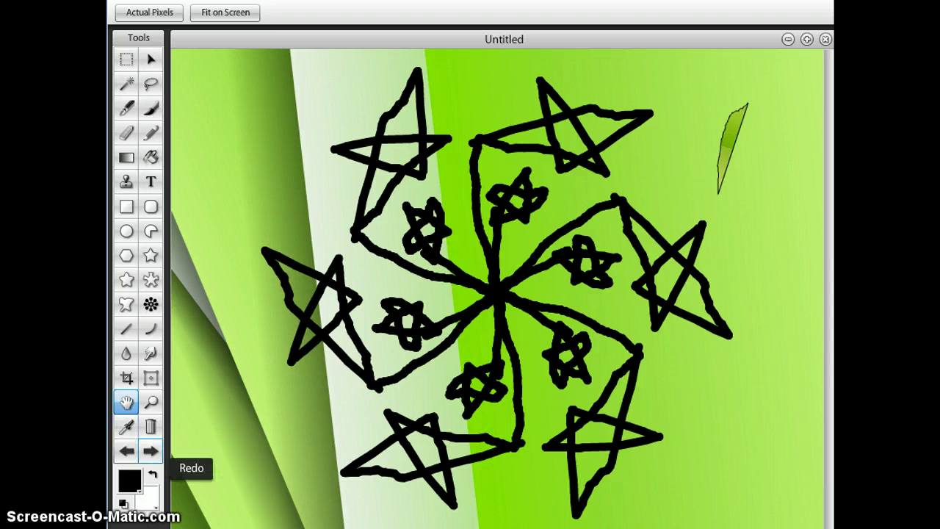
key(ctrl+z)
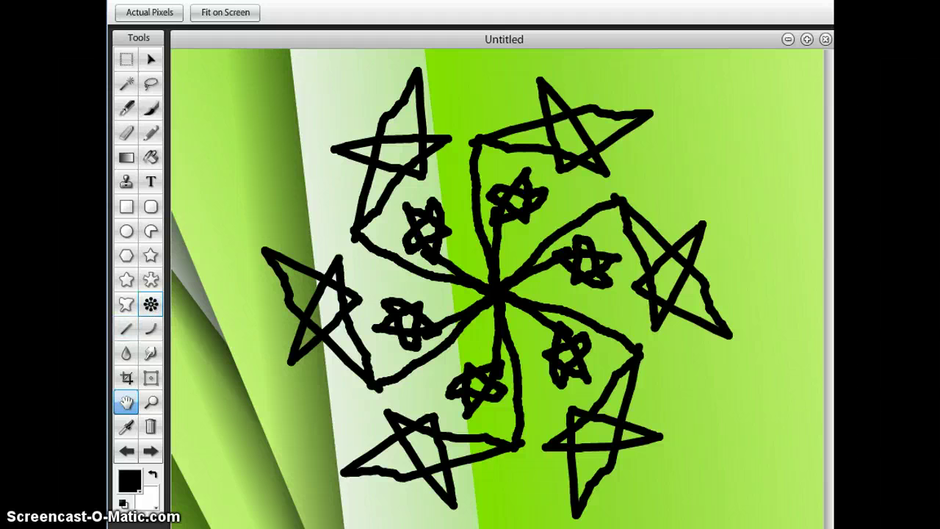
click(151, 303)
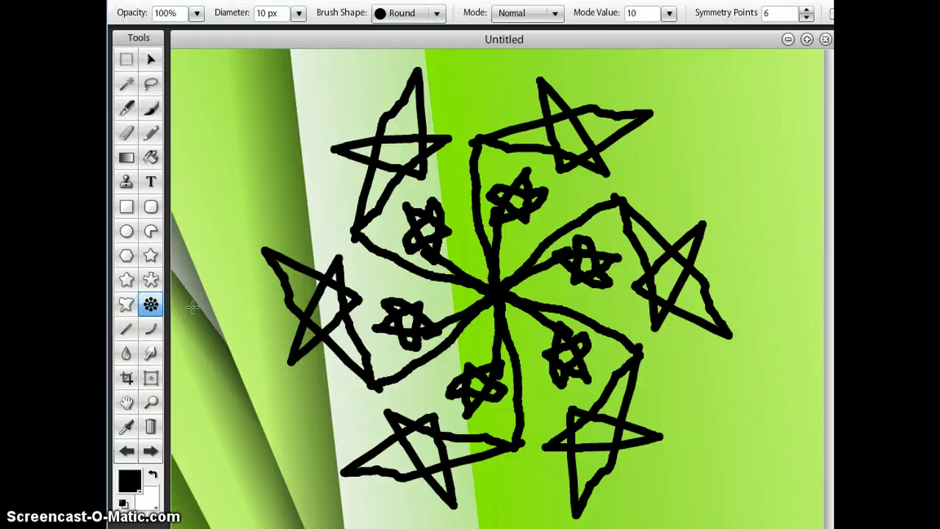
Step: Draw two 5-sided olive gradient stars, a smaller one in the upper-right area and a large one over the lower middle of the pattern
click(127, 279)
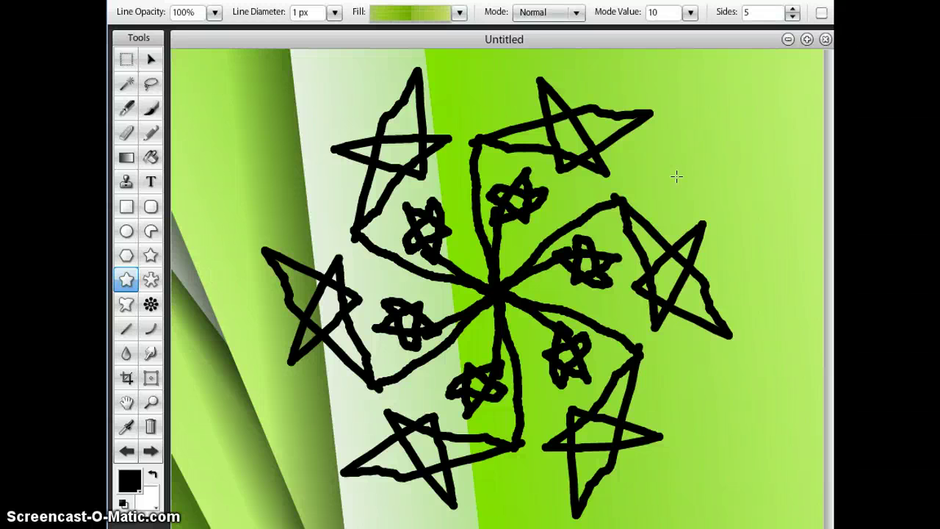
drag(676, 175, 812, 209)
mouse_move(517, 401)
mouse_down()
mouse_move(505, 203)
mouse_move(665, 258)
mouse_up()
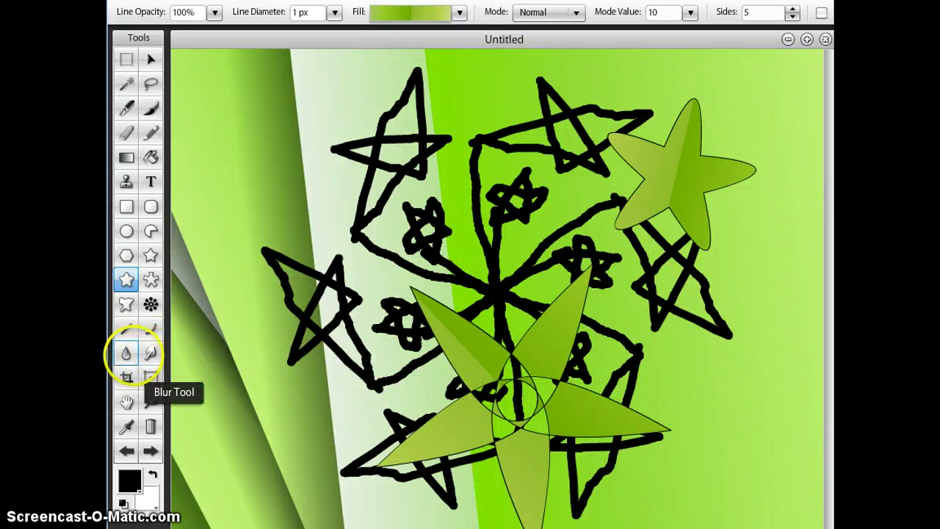
Step: Blur the leftmost black star, its neighbouring line, the upper-right green star and the large star's centre with a 30 px brush at 50% strength
click(126, 353)
mouse_move(497, 422)
mouse_down()
mouse_move(454, 427)
mouse_move(490, 401)
mouse_up()
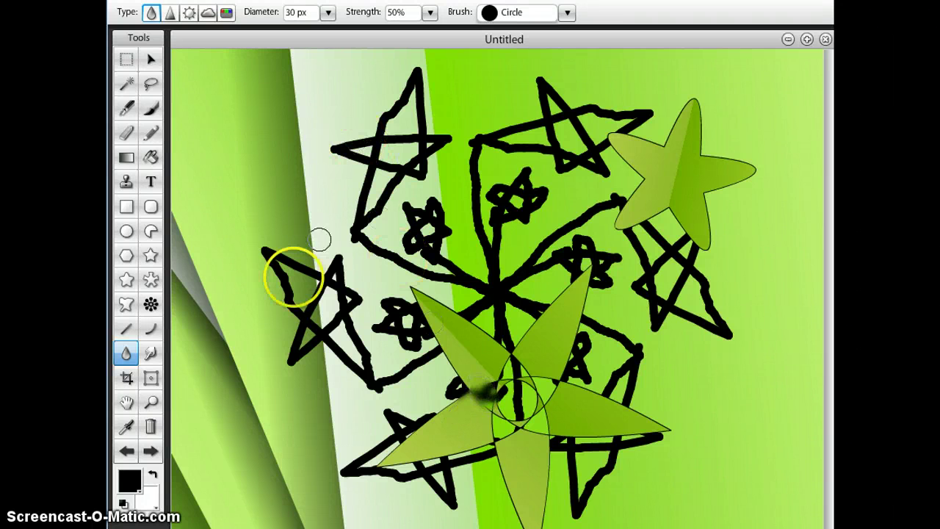
mouse_move(296, 288)
mouse_down()
mouse_move(298, 351)
mouse_move(315, 357)
mouse_move(335, 338)
mouse_move(359, 373)
mouse_move(333, 315)
mouse_move(340, 300)
mouse_move(331, 279)
mouse_move(296, 271)
mouse_move(275, 241)
mouse_move(300, 267)
mouse_move(334, 236)
mouse_move(335, 168)
mouse_move(356, 234)
mouse_move(489, 284)
mouse_up()
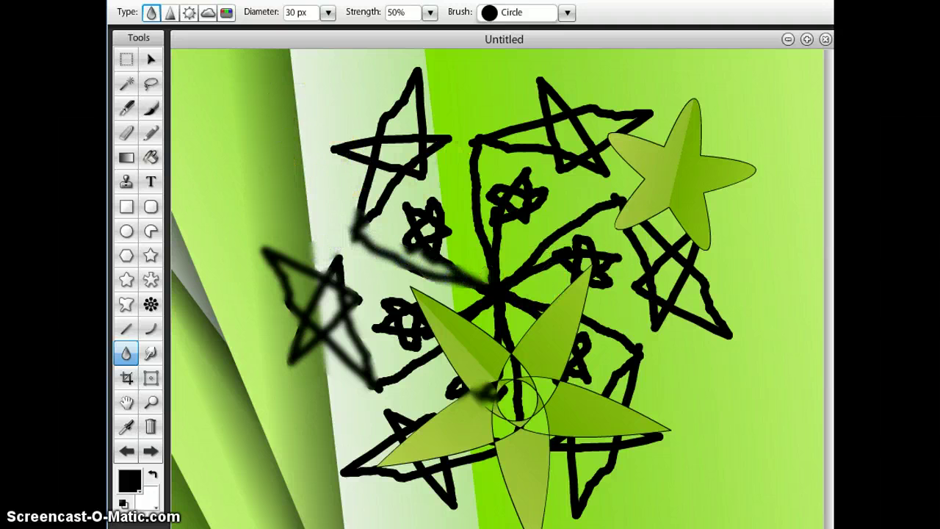
mouse_move(609, 162)
mouse_down()
mouse_move(614, 137)
mouse_move(621, 168)
mouse_move(639, 123)
mouse_move(634, 166)
mouse_move(655, 157)
mouse_move(637, 232)
mouse_move(694, 92)
mouse_move(649, 230)
mouse_move(702, 135)
mouse_move(665, 172)
mouse_move(687, 197)
mouse_move(715, 153)
mouse_move(698, 256)
mouse_move(740, 156)
mouse_move(722, 225)
mouse_move(755, 153)
mouse_move(697, 233)
mouse_move(743, 167)
mouse_up()
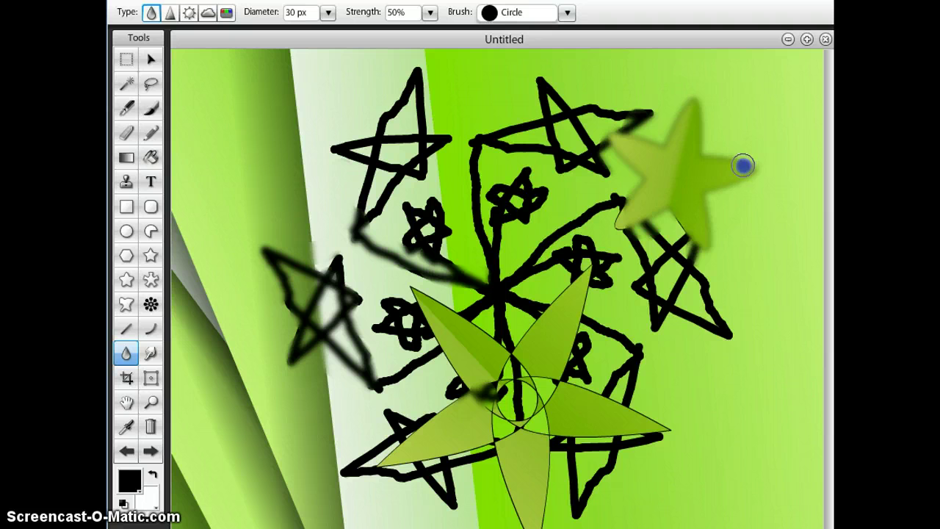
mouse_move(699, 232)
mouse_down()
mouse_move(659, 219)
mouse_move(604, 247)
mouse_move(622, 218)
mouse_move(608, 234)
mouse_move(661, 193)
mouse_up()
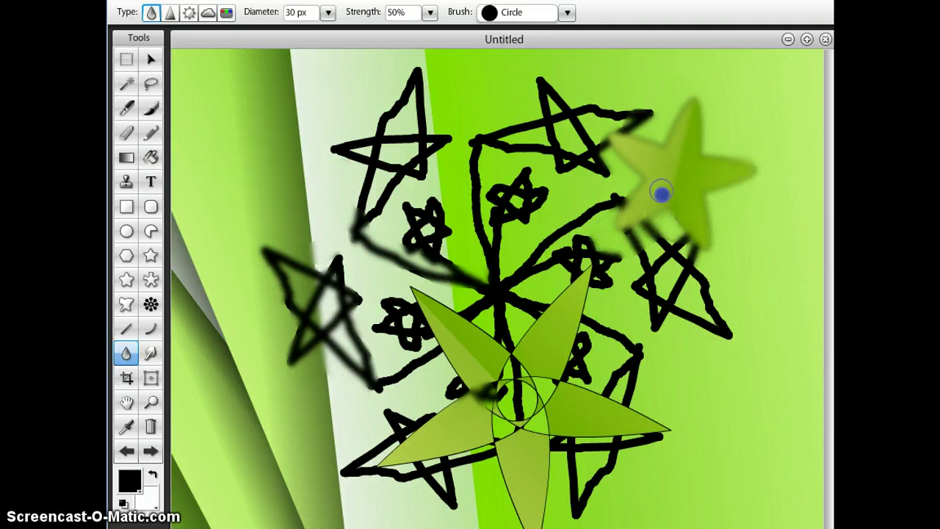
mouse_move(540, 441)
mouse_down()
mouse_move(526, 504)
mouse_move(505, 437)
mouse_move(506, 478)
mouse_move(493, 445)
mouse_move(380, 464)
mouse_move(454, 396)
mouse_move(501, 376)
mouse_move(495, 440)
mouse_move(522, 367)
mouse_move(520, 431)
mouse_move(526, 390)
mouse_move(534, 430)
mouse_move(515, 365)
mouse_move(553, 390)
mouse_move(477, 406)
mouse_move(536, 359)
mouse_move(473, 428)
mouse_move(514, 346)
mouse_move(484, 376)
mouse_move(522, 365)
mouse_move(511, 420)
mouse_move(521, 407)
mouse_move(488, 413)
mouse_move(505, 396)
mouse_up()
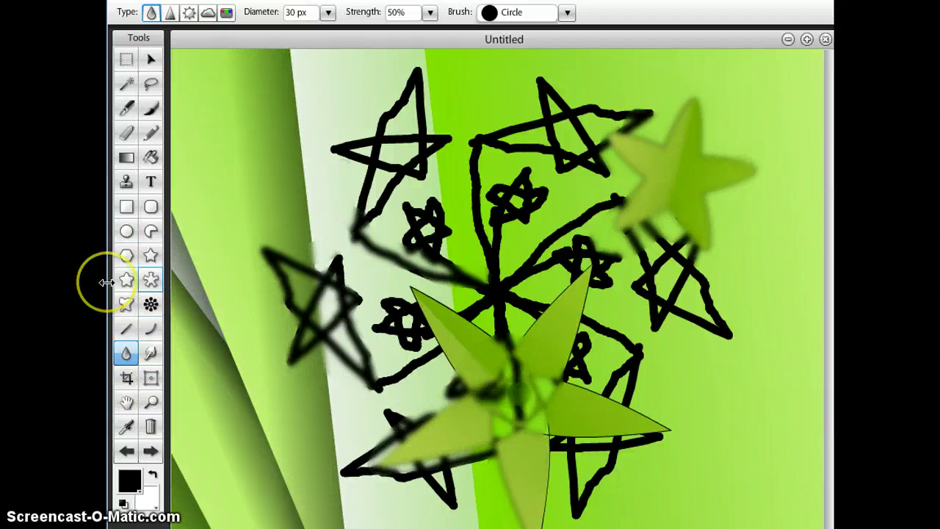
Step: Draw a large 5-sided gear-like shape with the olive gradient fill over the left part of the canvas
click(151, 280)
drag(250, 250, 453, 387)
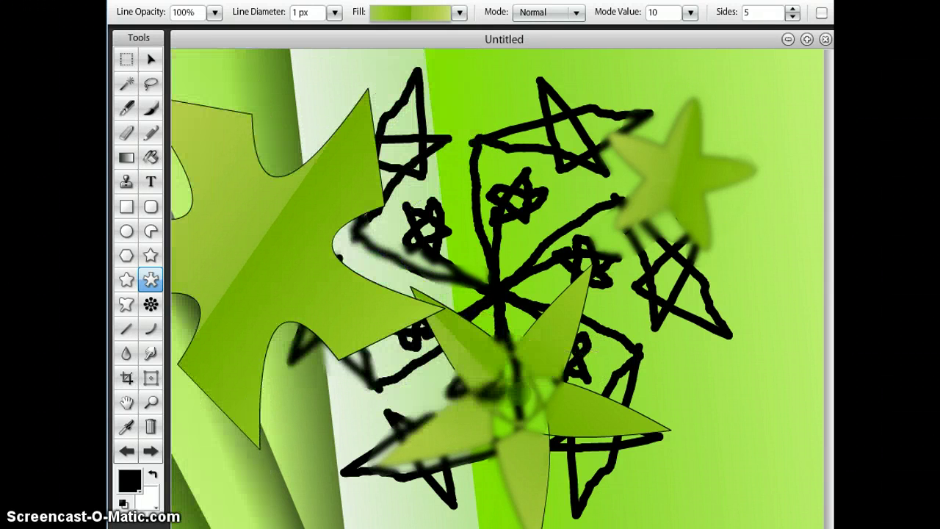